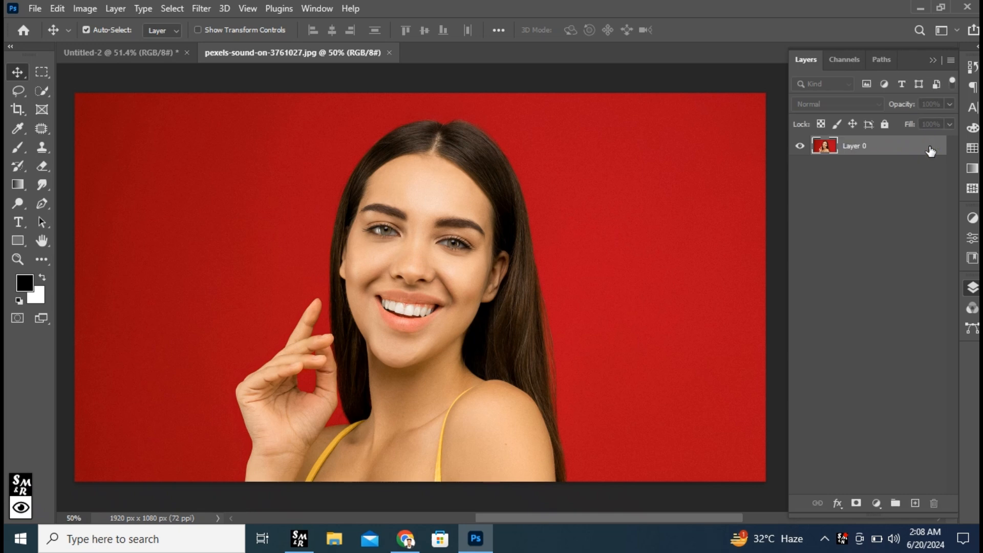
Duplicate Layer 0 and hide the original layer
left_click_drag(905, 151, 913, 502)
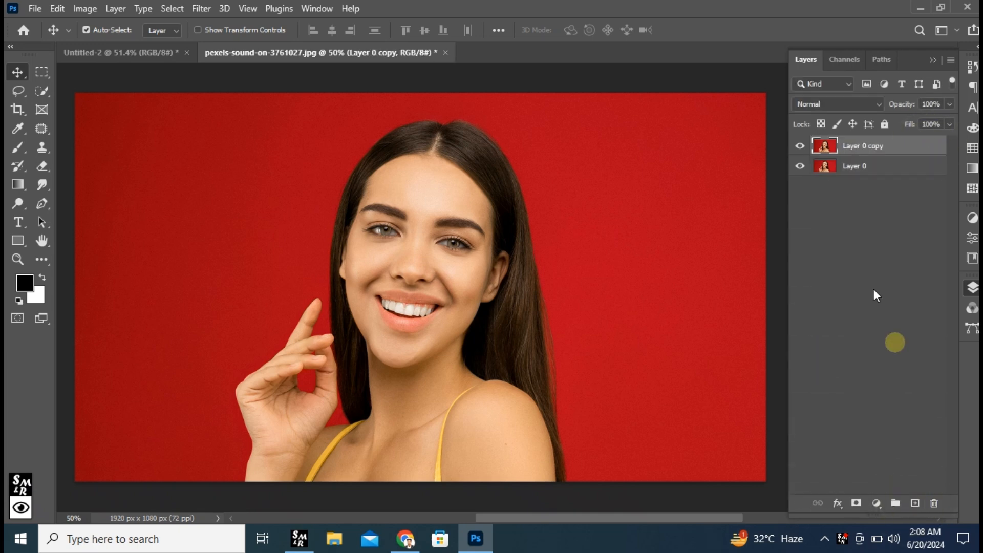
left_click(800, 166)
Select the subject on Layer 0 copy and copy the woman to a new layer
left_click(172, 8)
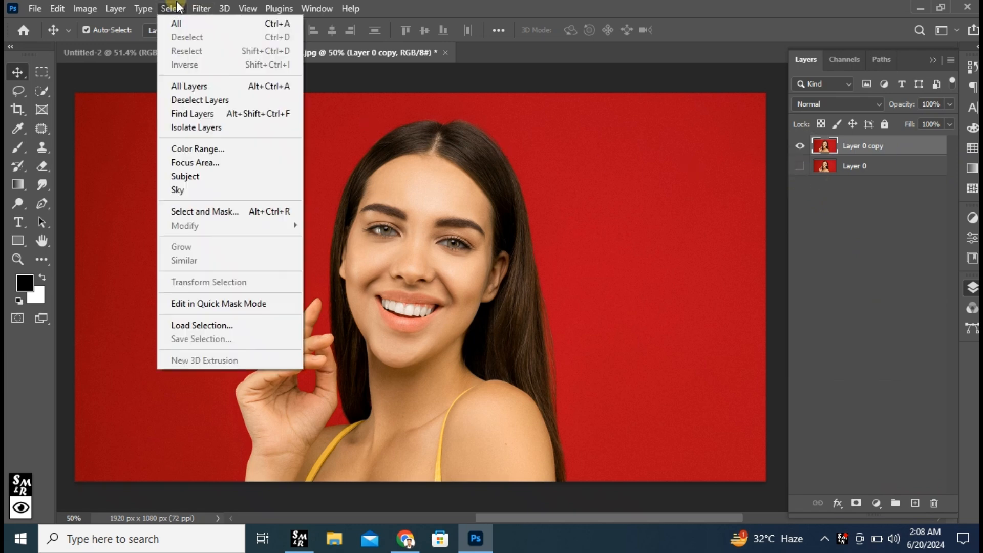
left_click(187, 178)
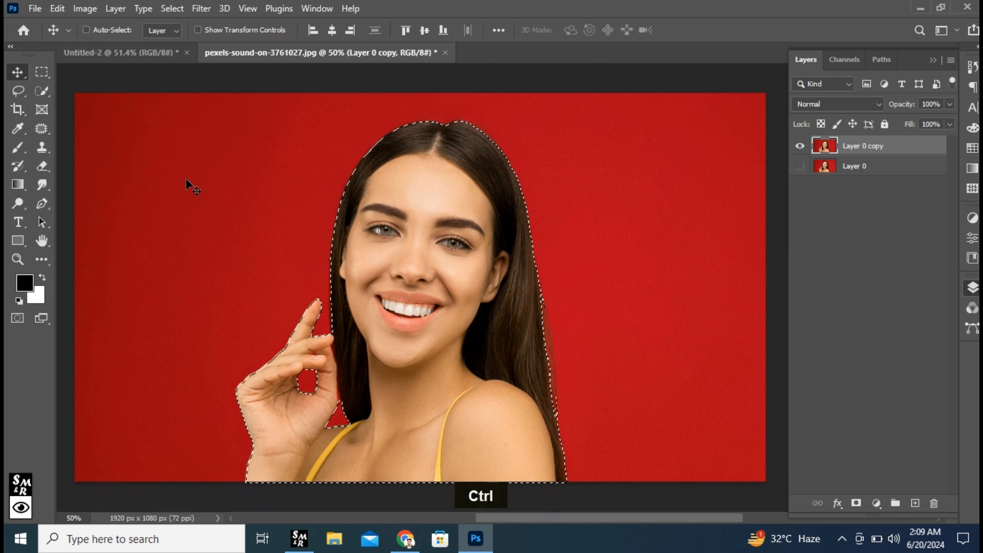
key("ctrl+j")
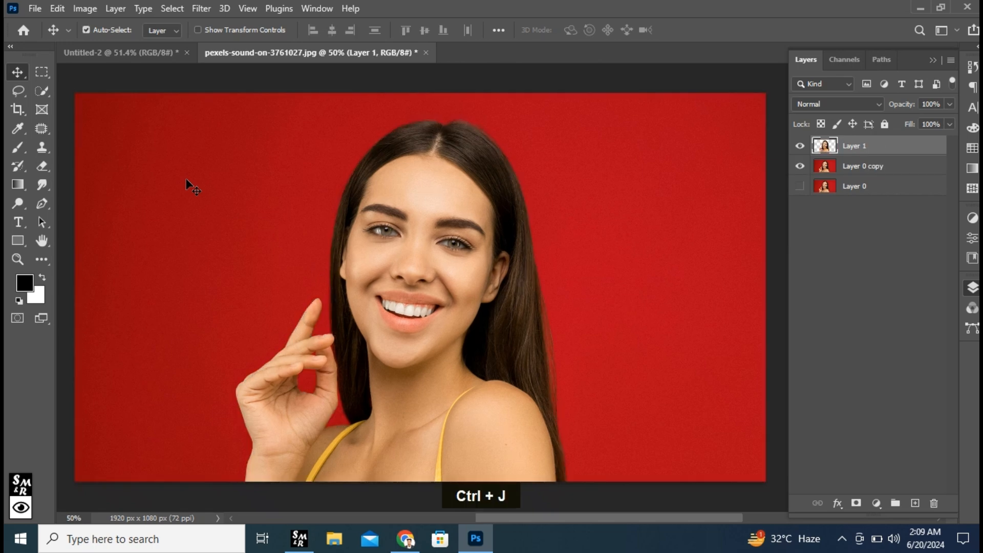
Hide the cutout layer, then load its outline as a selection on Layer 0 copy and expand that selection
left_click(799, 146)
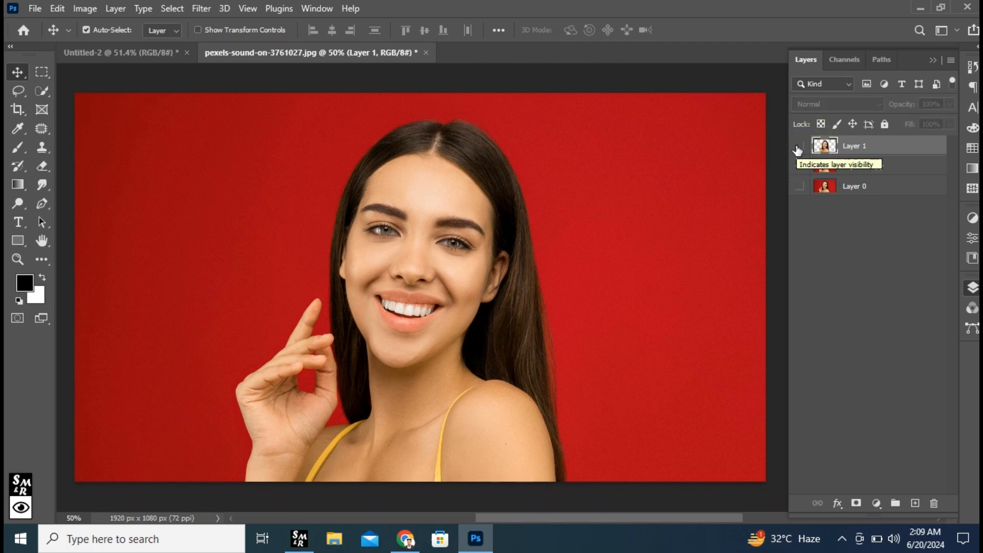
left_click(825, 147, "ctrl")
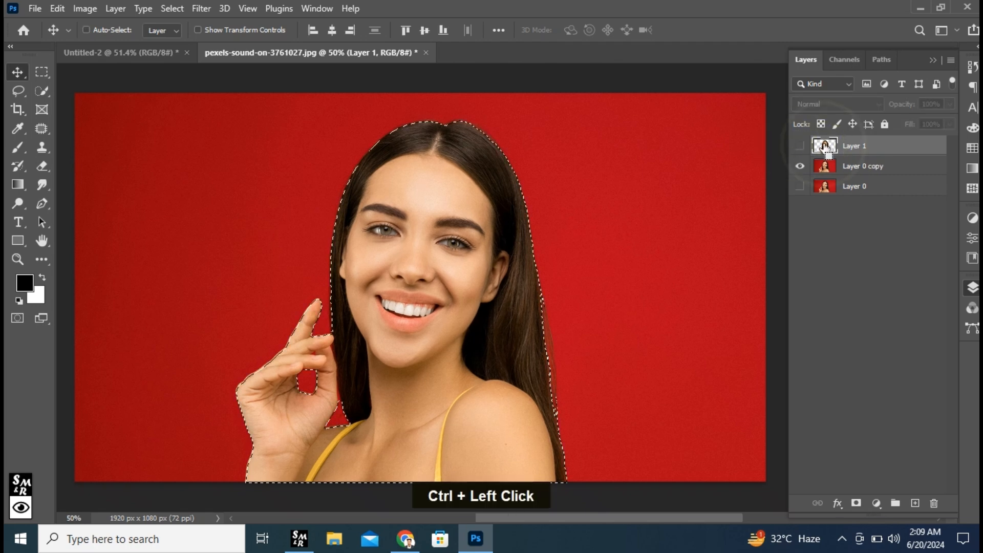
left_click(864, 169)
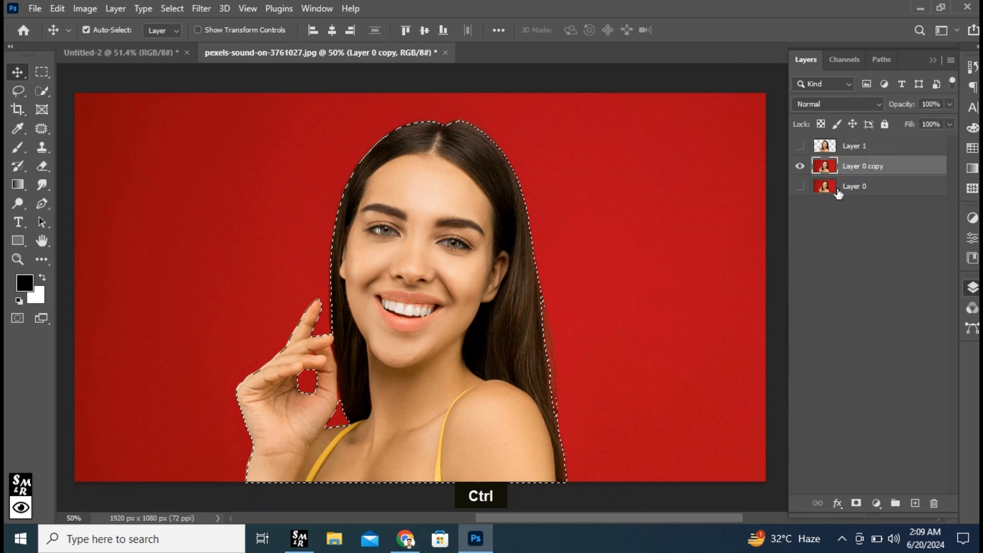
left_click(173, 9)
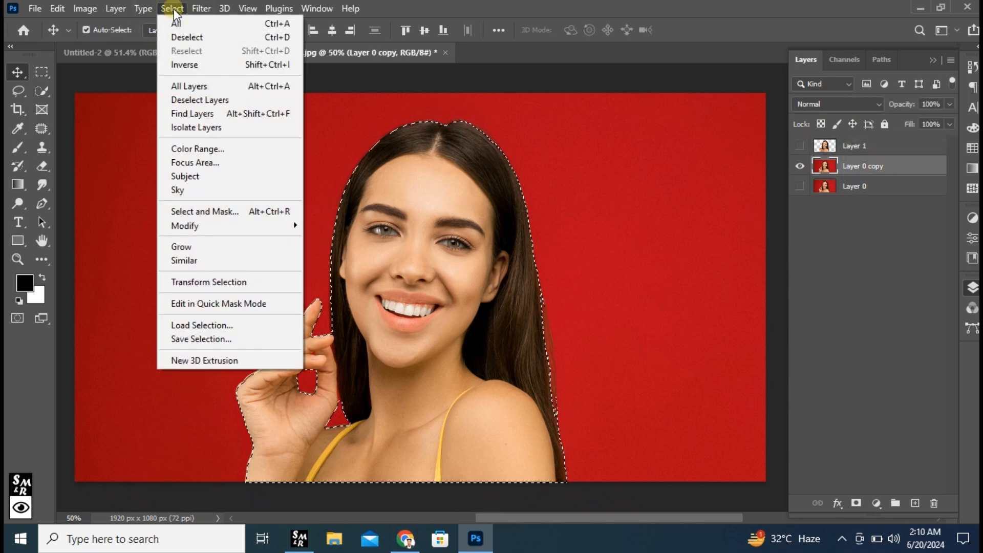
left_click(245, 226)
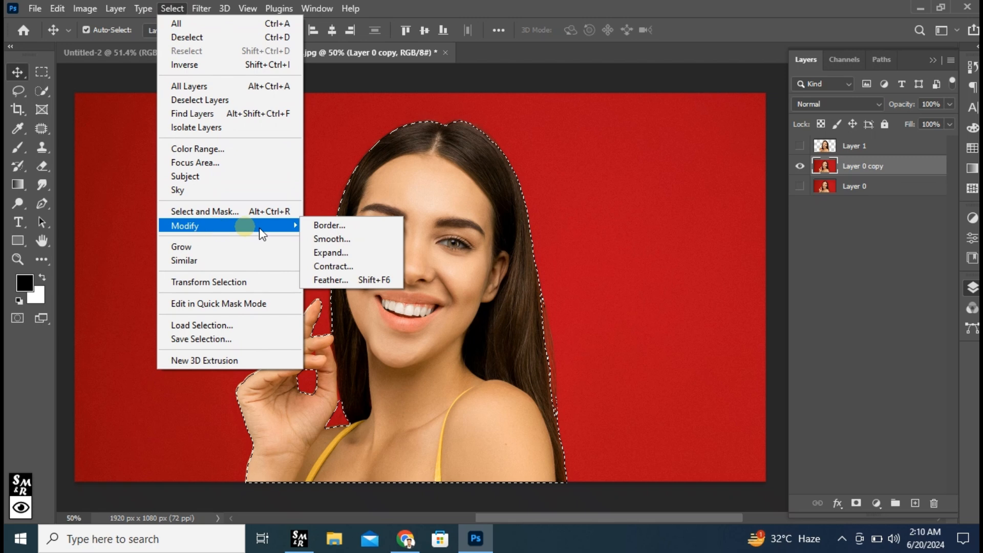
left_click(346, 253)
left_click(566, 162)
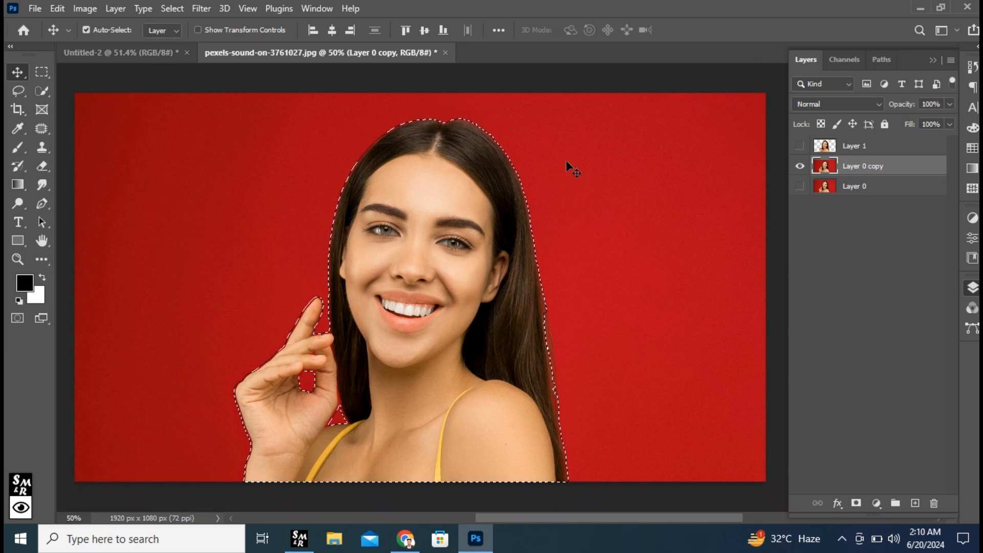
Fill the expanded selection on Layer 0 copy to replace the woman with the red background, and deselect
left_click(63, 7)
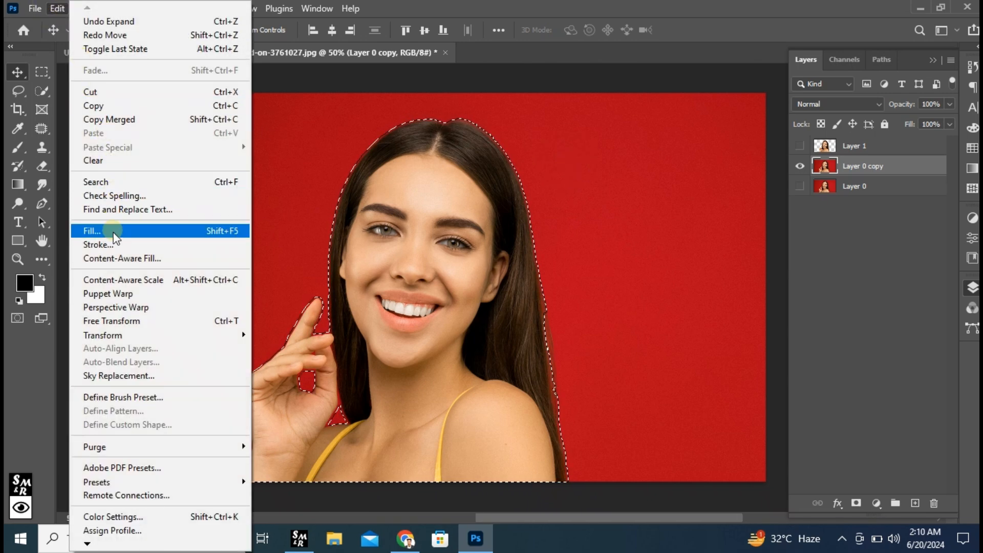
left_click(113, 233)
left_click(579, 117)
key("v")
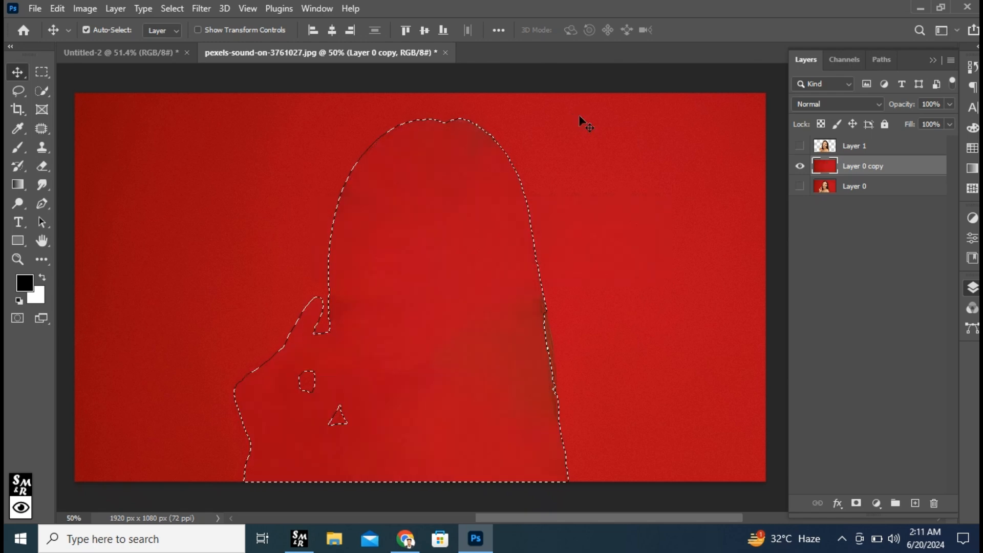
key("ctrl+d")
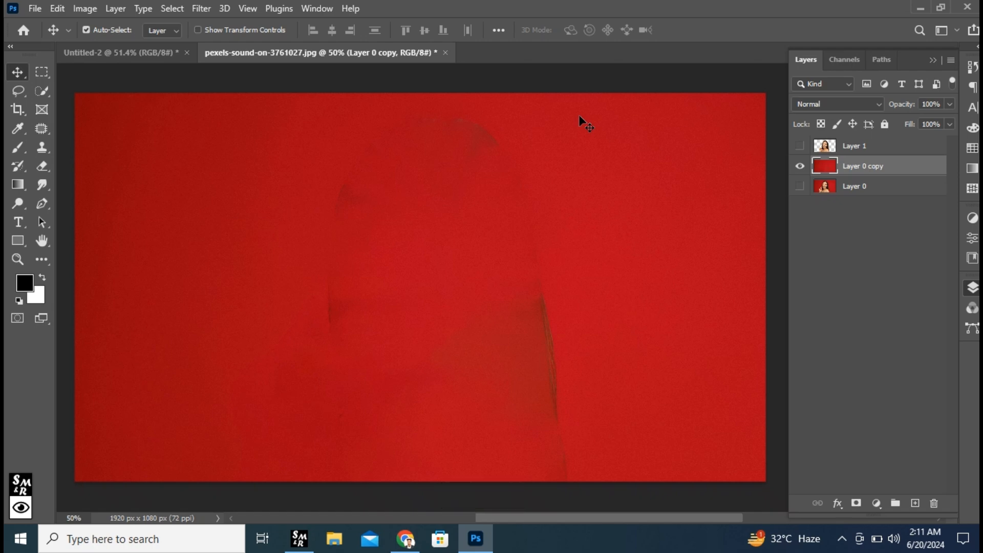
Show the woman's cutout layer again and add an empty layer directly below it
left_click(799, 146)
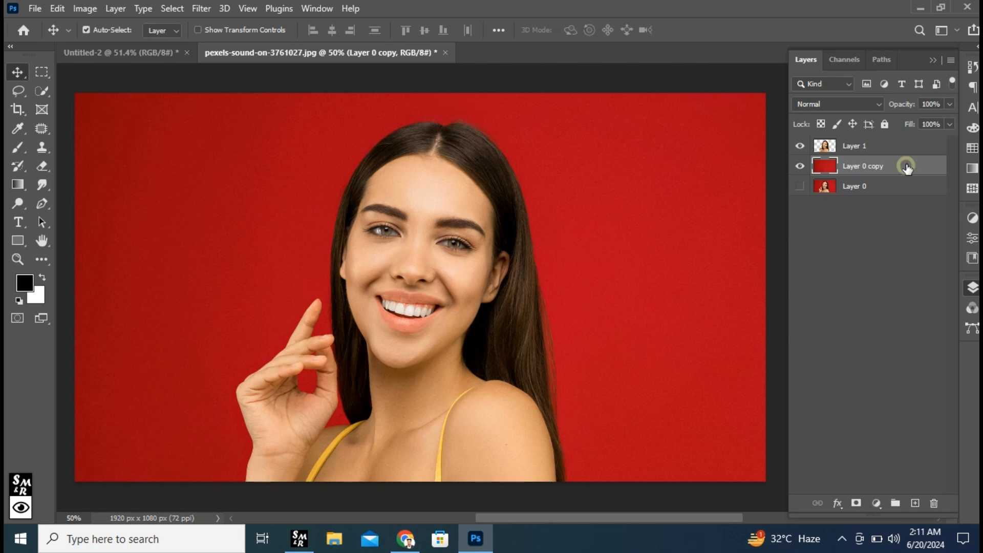
left_click(916, 502)
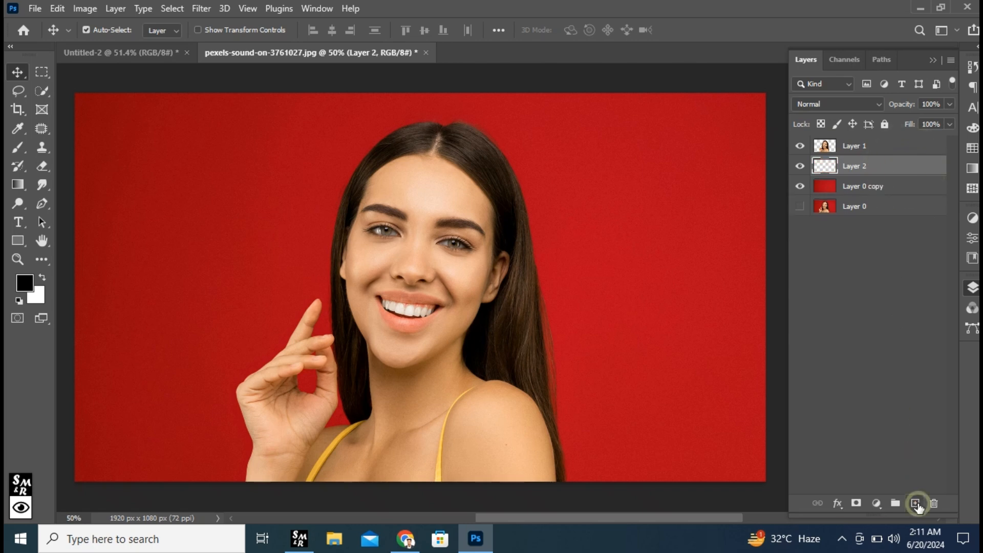
Set up the Horizontal Type tool with the Bebas Neue font, Regular style, 400 pt size and centered alignment
right_click(13, 223)
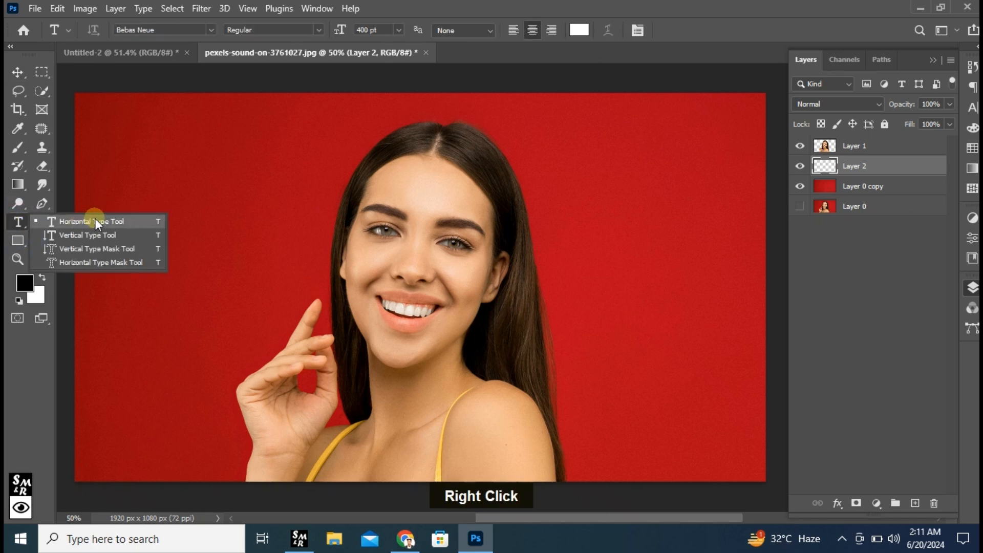
left_click(95, 218)
left_click(385, 29)
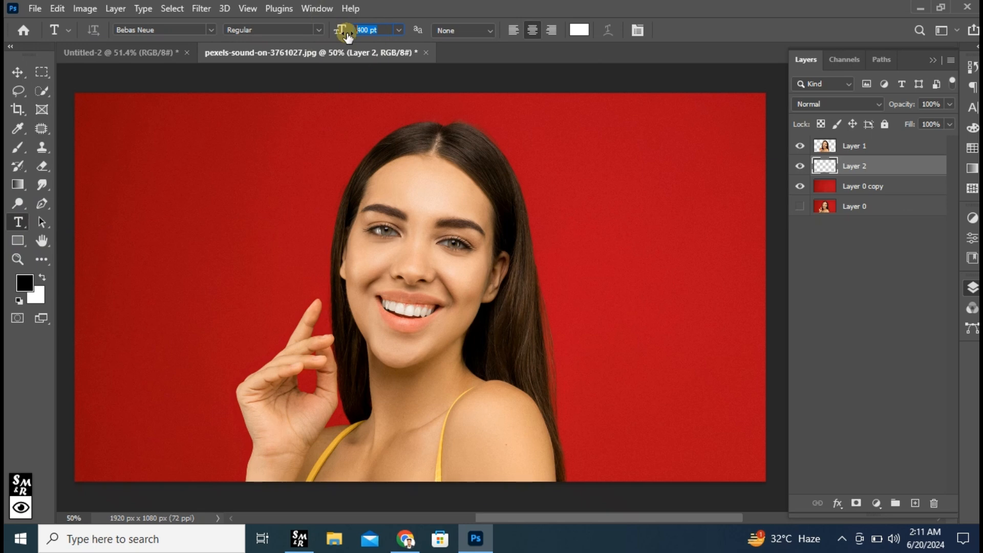
left_click(525, 30)
left_click(211, 30)
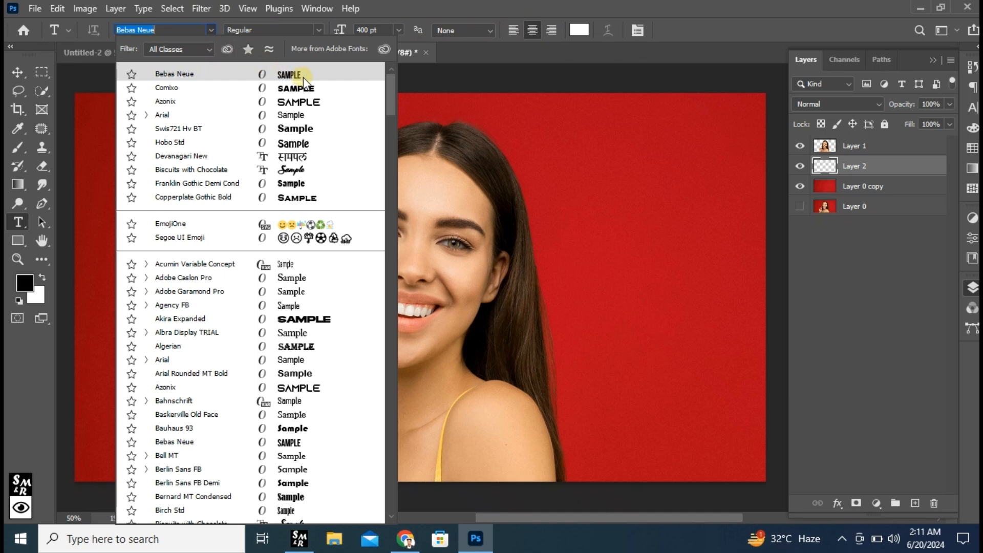
left_click(303, 77)
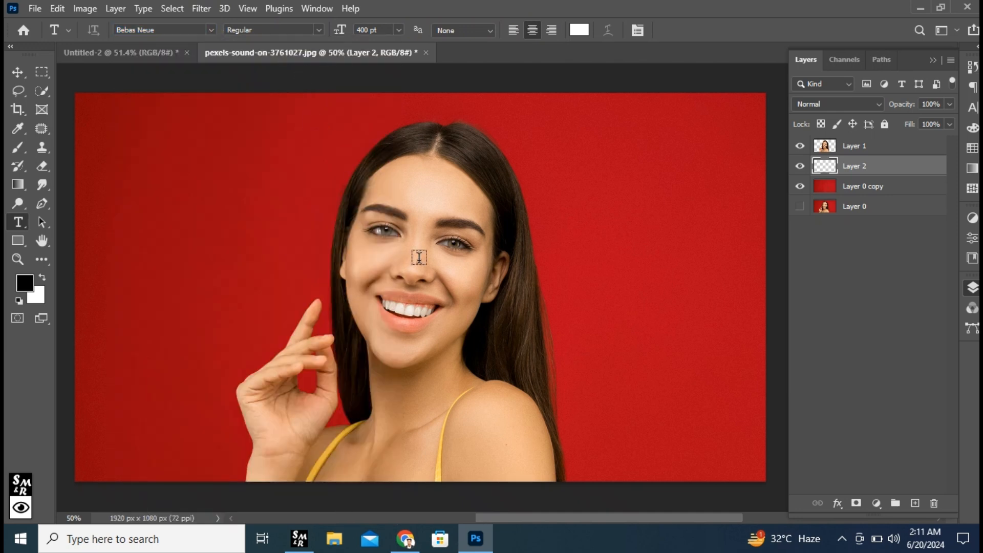
Add the text FASHION over the middle of the photo, behind the woman's cutout
left_click(418, 287)
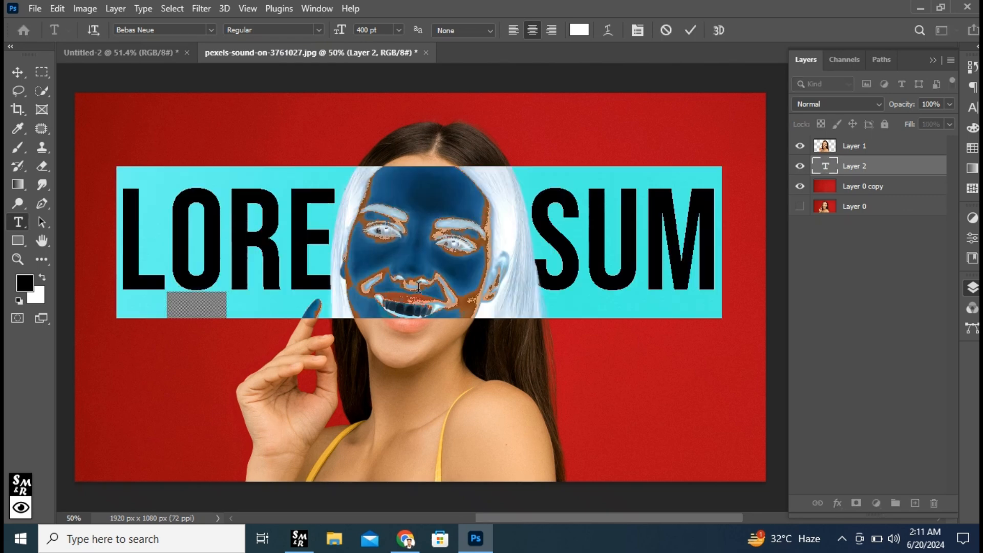
key("Caps_Lock")
type("FAS")
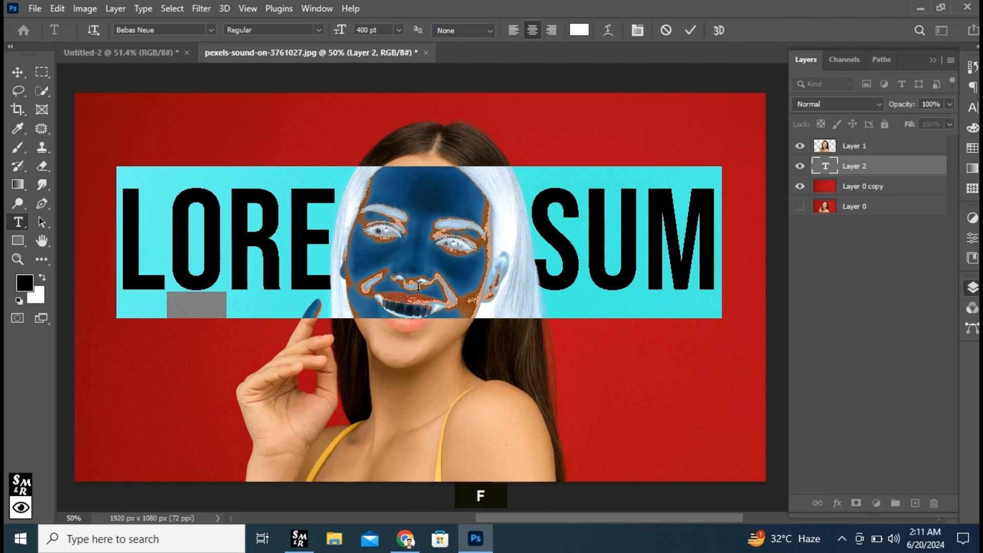
type("HIO")
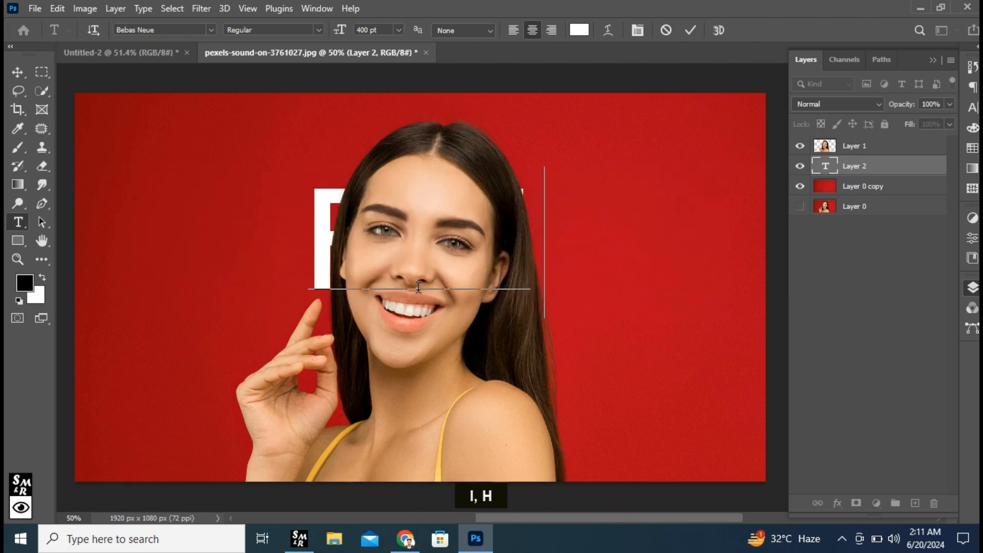
type("N")
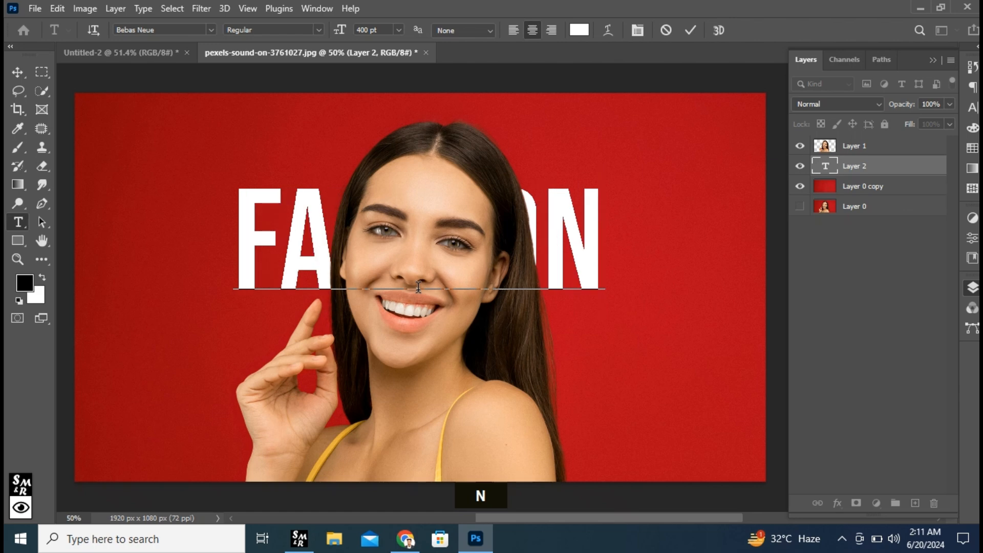
Enlarge the whole FASHION text, trying 500 pt before setting it to 600 pt, and commit the text
key("ctrl+a")
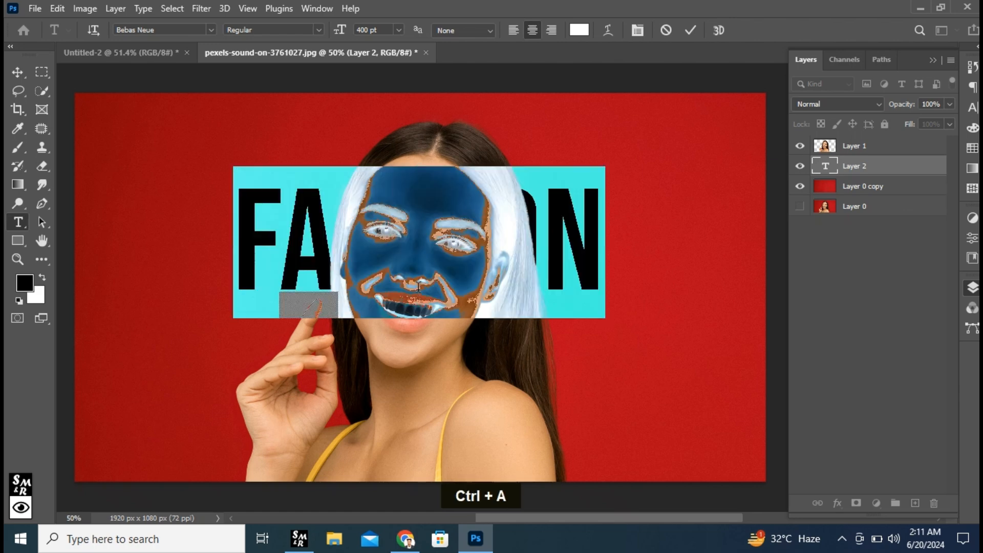
left_click_drag(374, 30, 331, 34)
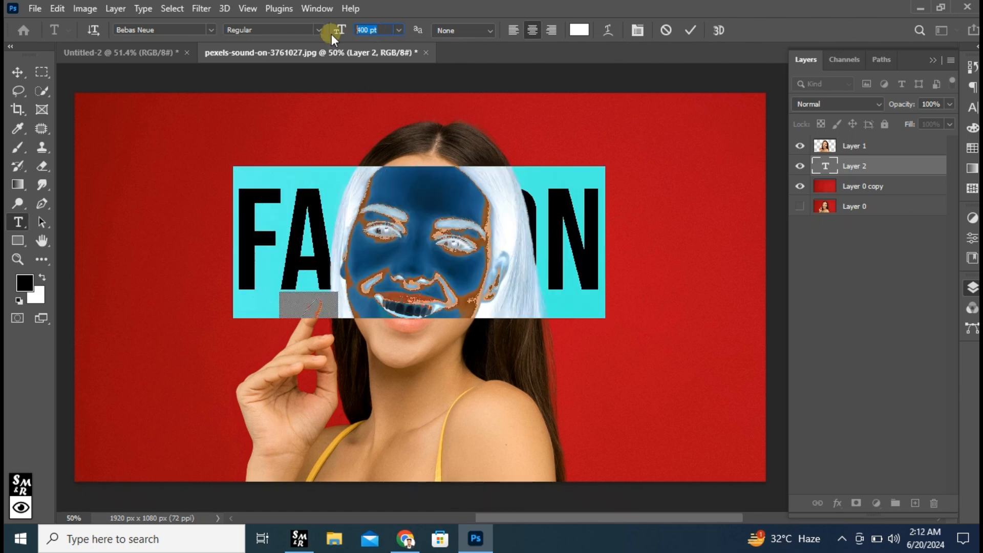
type("500")
key("Return")
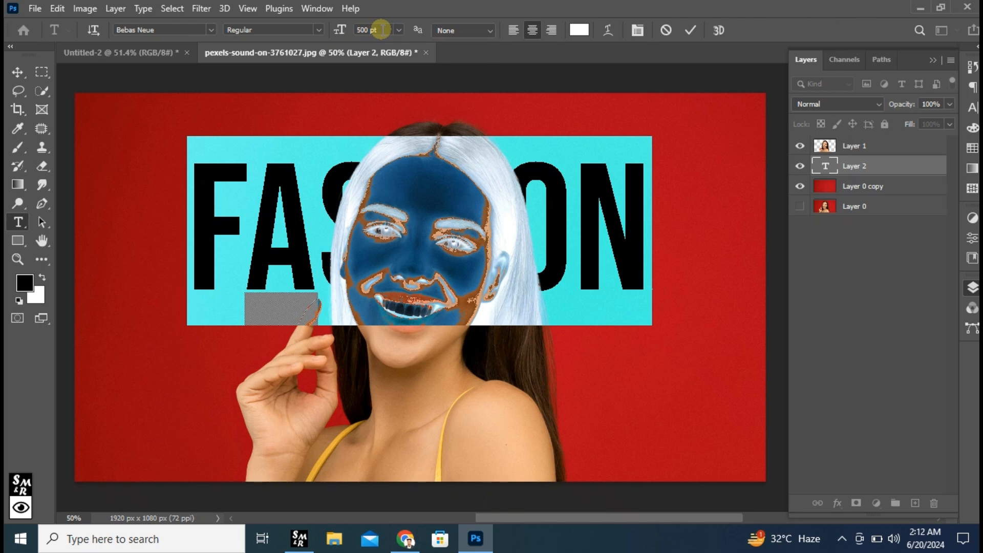
left_click(340, 31)
type("600")
key("Return")
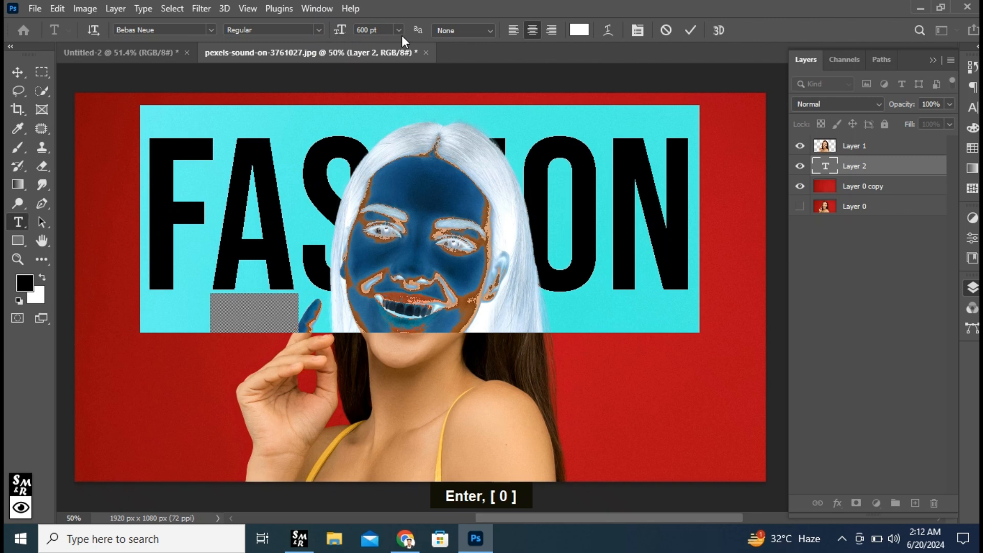
left_click(690, 32)
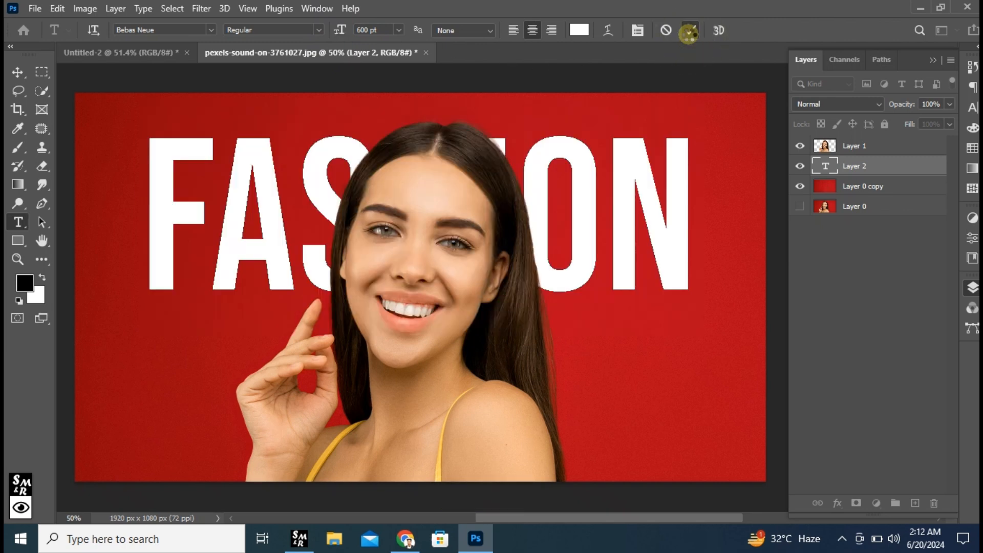
Move the FASHION text down to the vertical middle of the photo and convert it to a smart object
left_click(17, 72)
left_click_drag(540, 169, 543, 261)
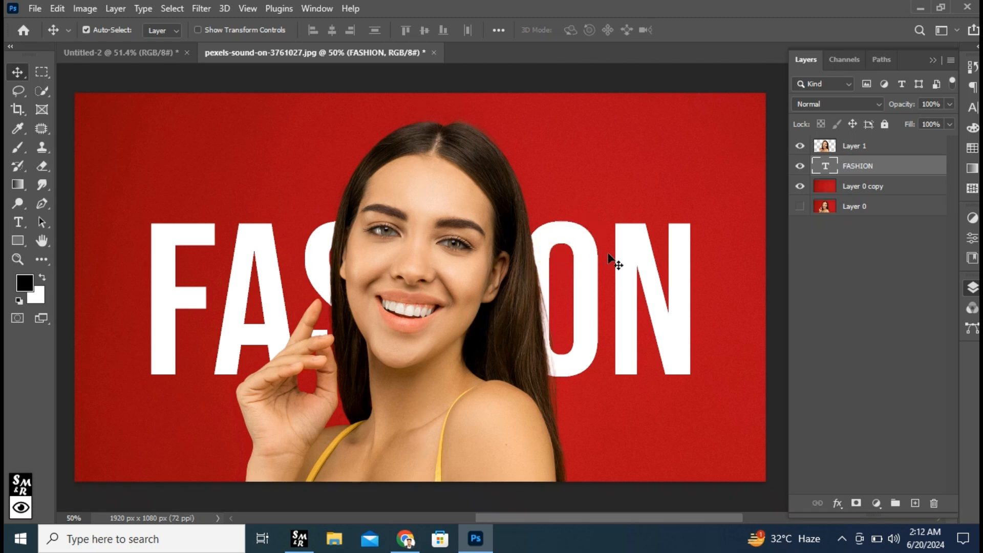
right_click(896, 162)
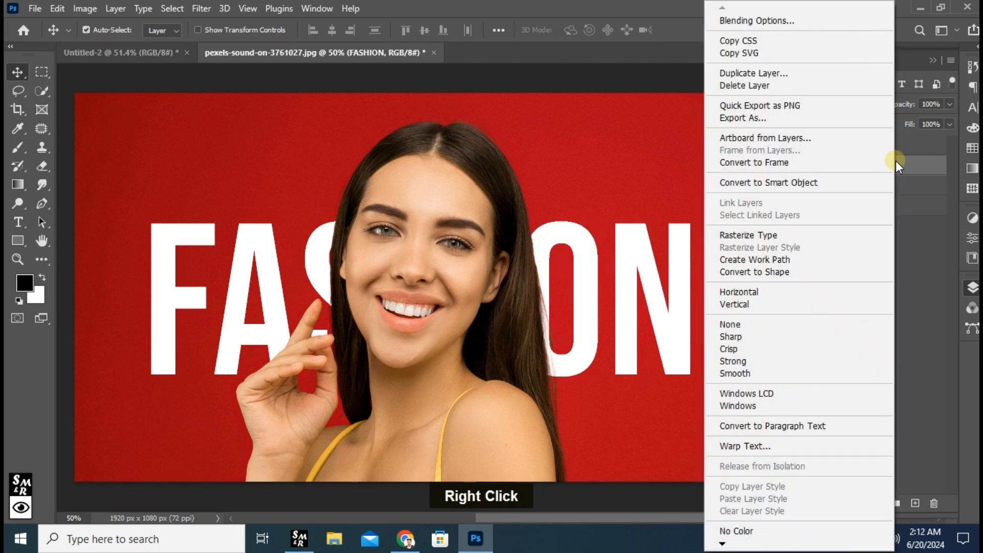
left_click(812, 182)
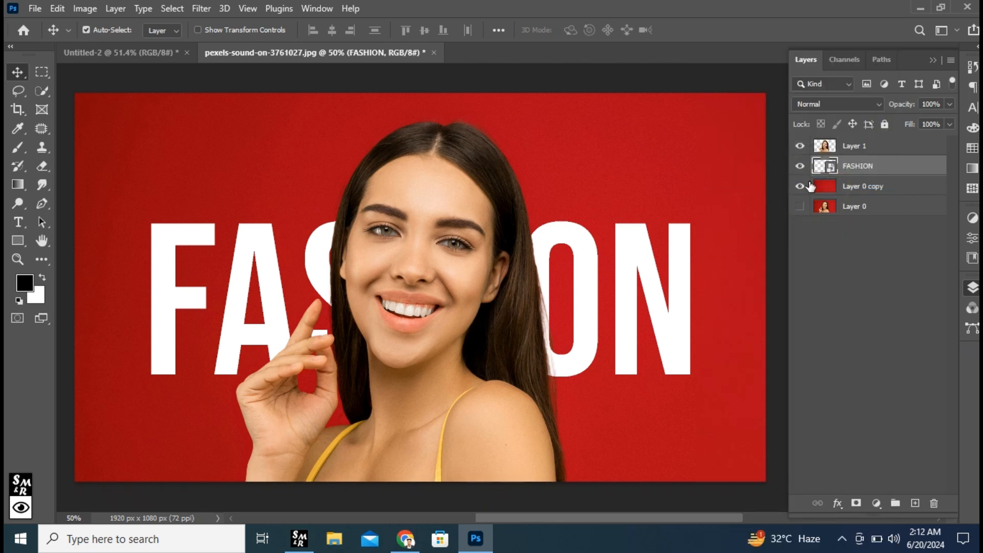
Transform the FASHION text with Perspective so it slants upward to the right, and apply the transform
key("ctrl+t")
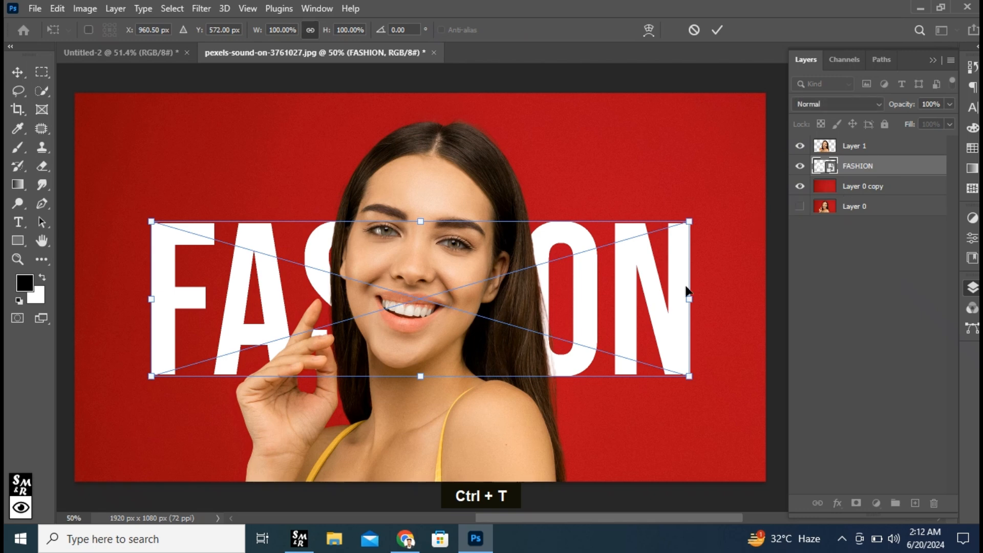
right_click(671, 293)
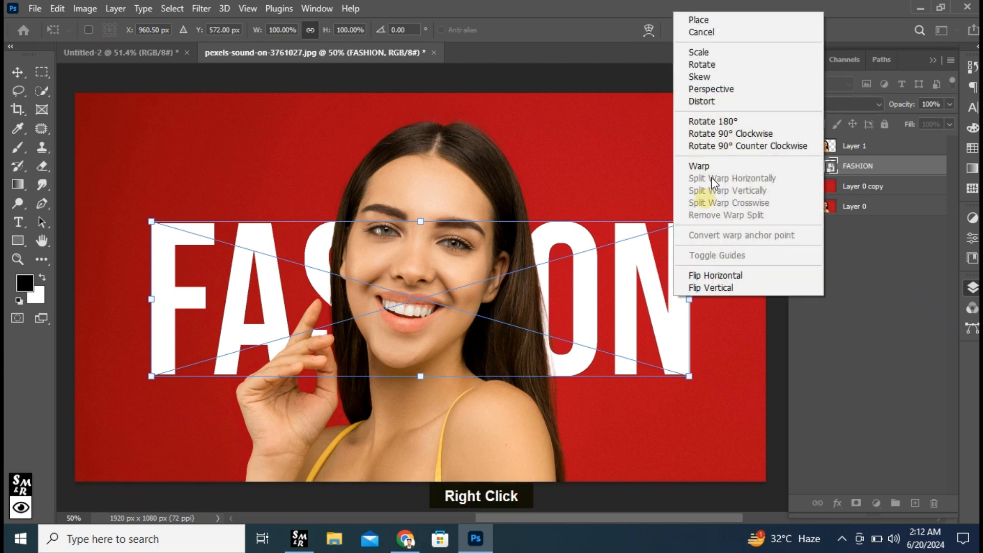
left_click(716, 93)
left_click_drag(688, 297, 686, 234)
left_click_drag(592, 262, 593, 267)
left_click_drag(690, 329, 698, 336)
key("ctrl+z")
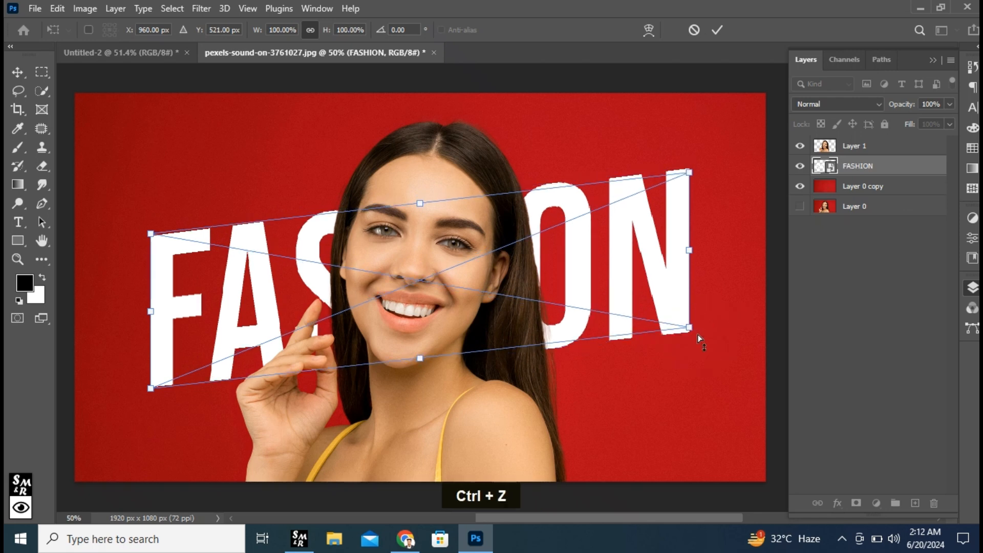
left_click(721, 32)
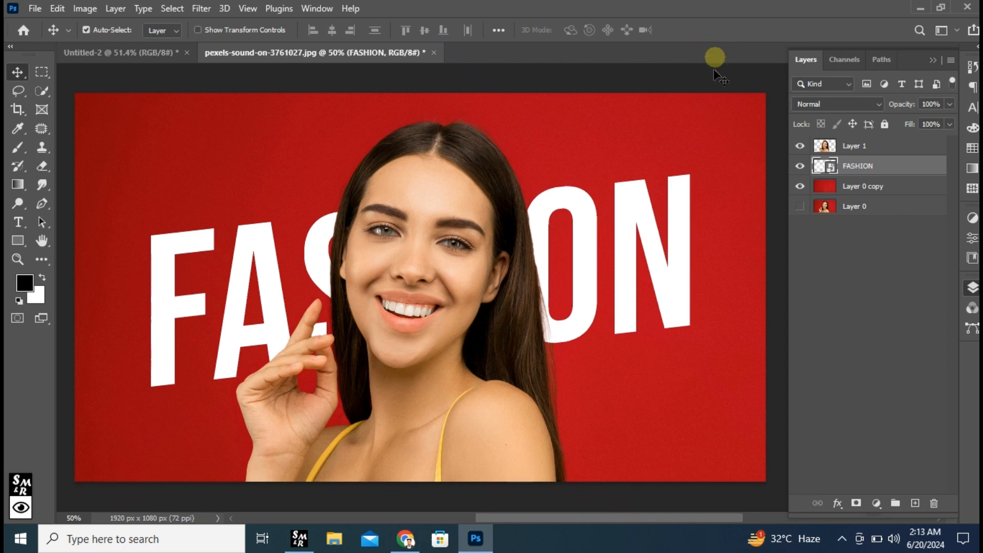
Place a duplicate of the FASHION layer above the woman's cutout and set the copy's fill to 0%
left_click_drag(913, 168, 915, 503)
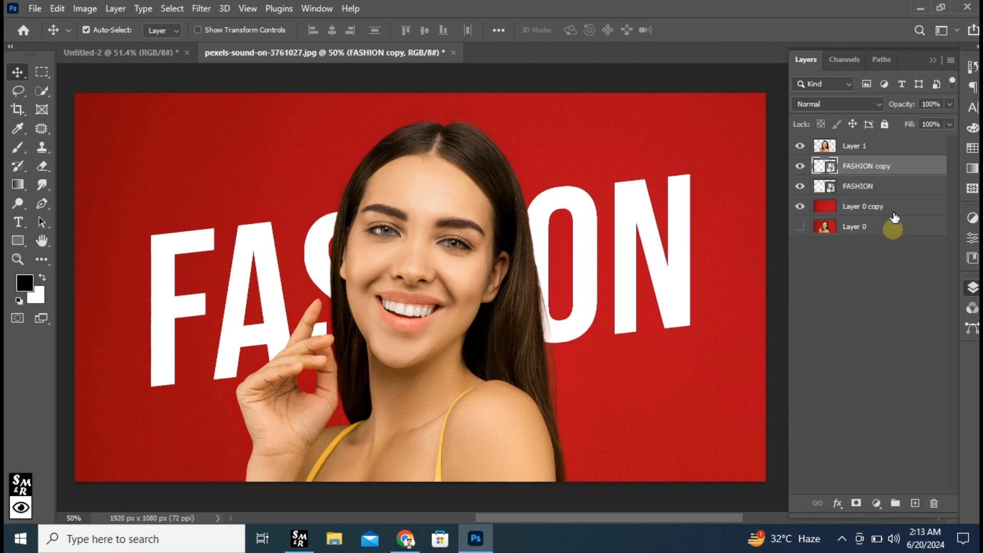
left_click_drag(907, 176, 907, 148)
left_click(948, 124)
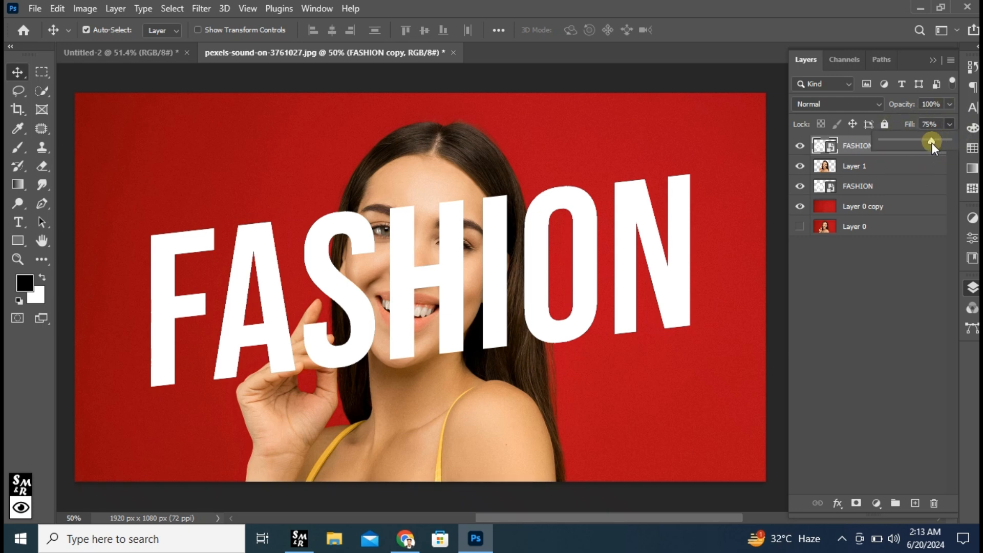
left_click_drag(888, 151, 860, 153)
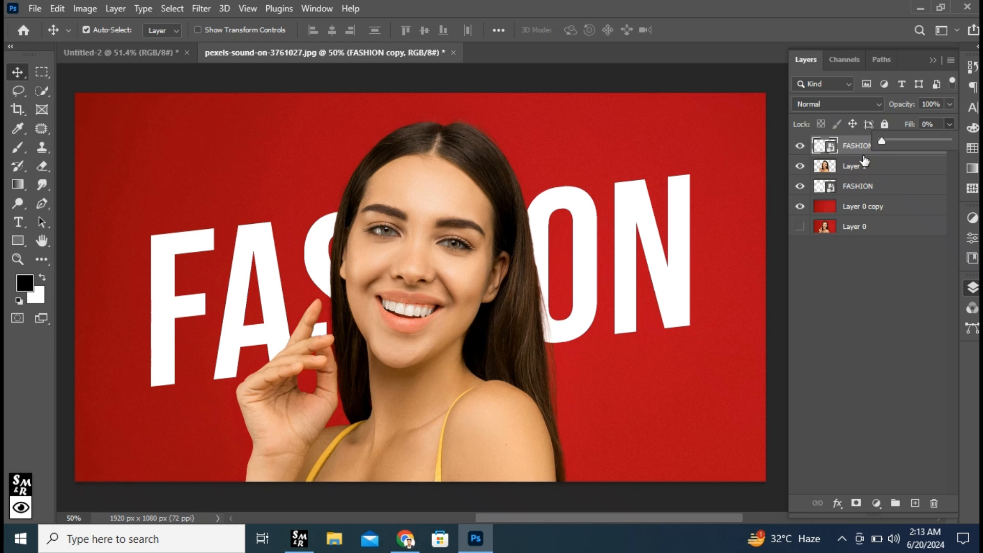
left_click(858, 147)
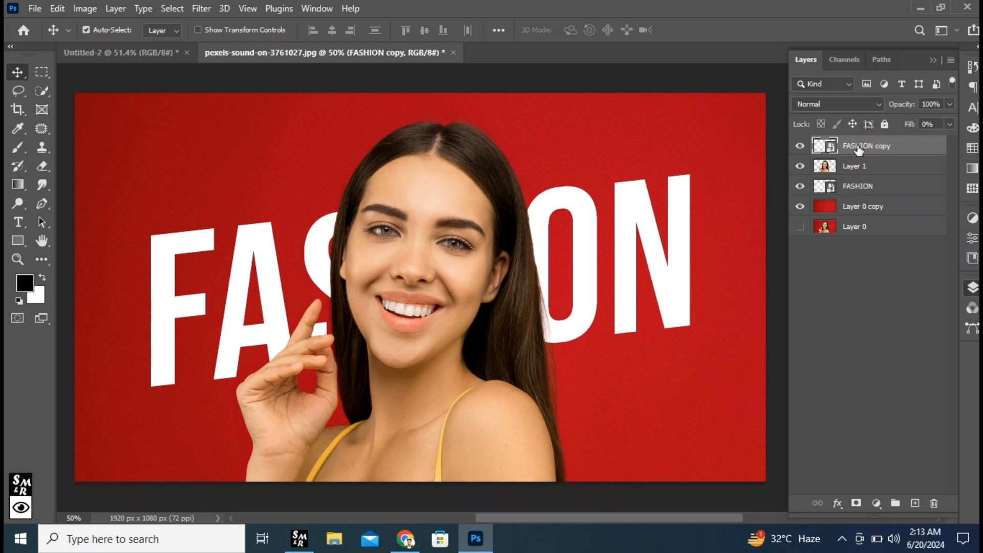
Add a white 4 px Stroke to the FASHION copy and apply the layer style
left_click(837, 503)
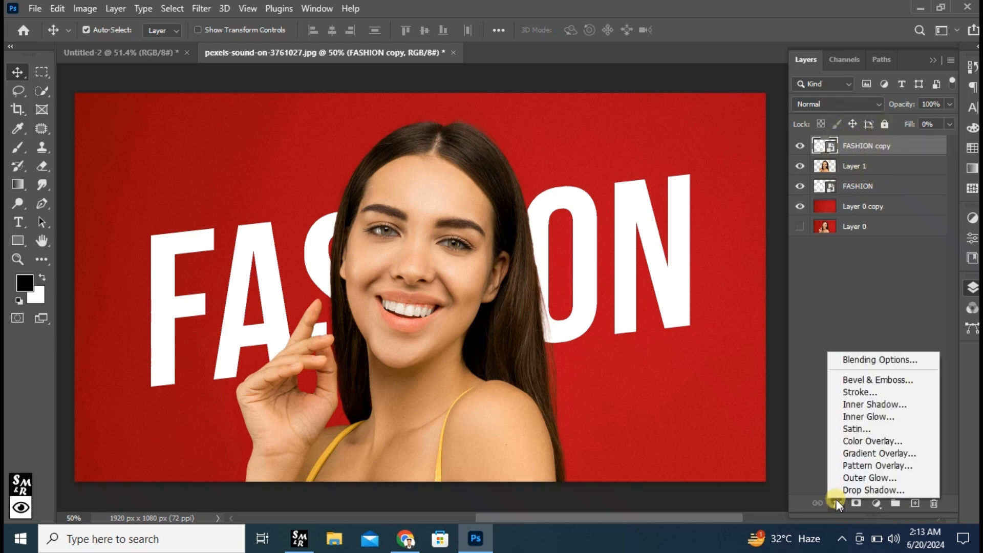
left_click(855, 391)
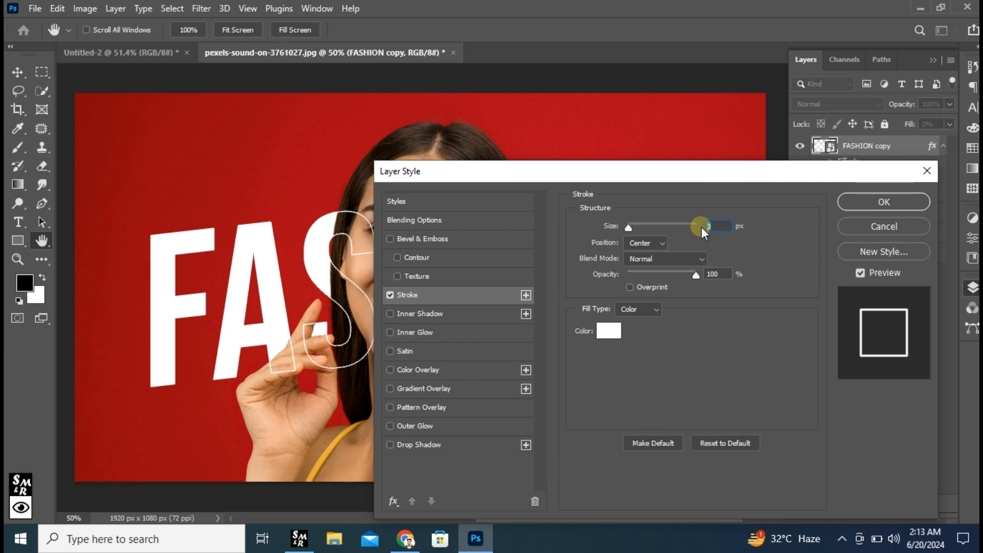
type("4")
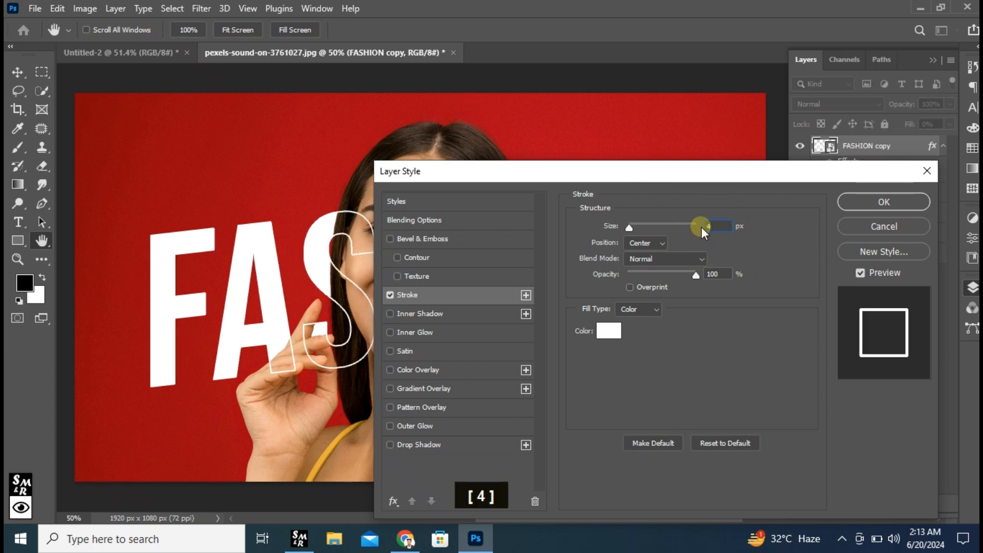
left_click_drag(681, 173, 780, 278)
left_click(960, 306)
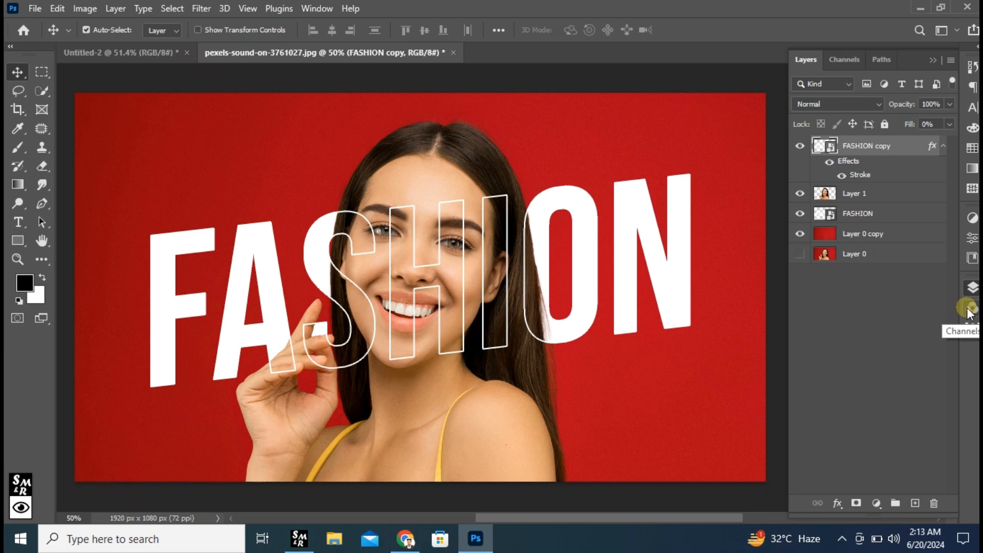
Link the solid and outlined FASHION layers and move them together slightly lower across the woman's face
left_click(880, 214, "ctrl")
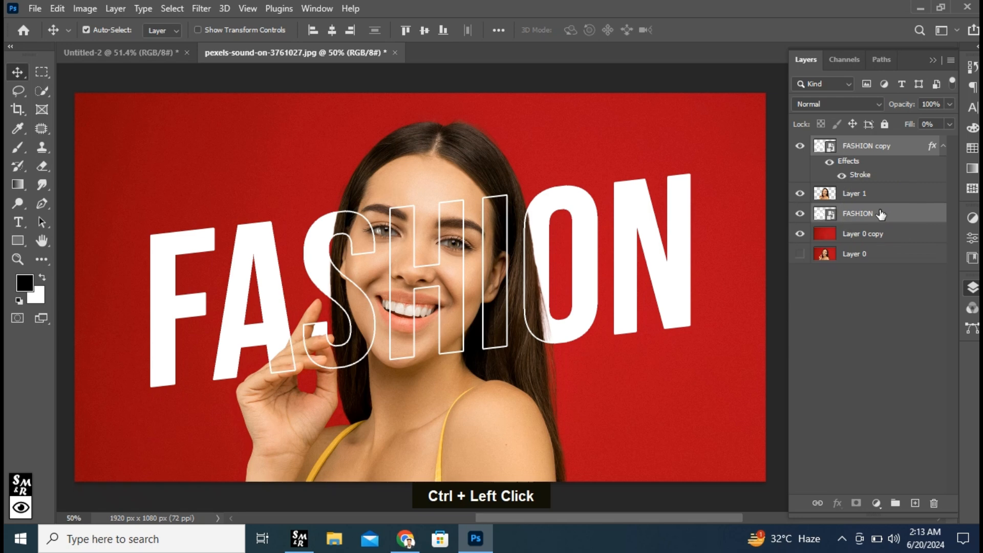
left_click(817, 504)
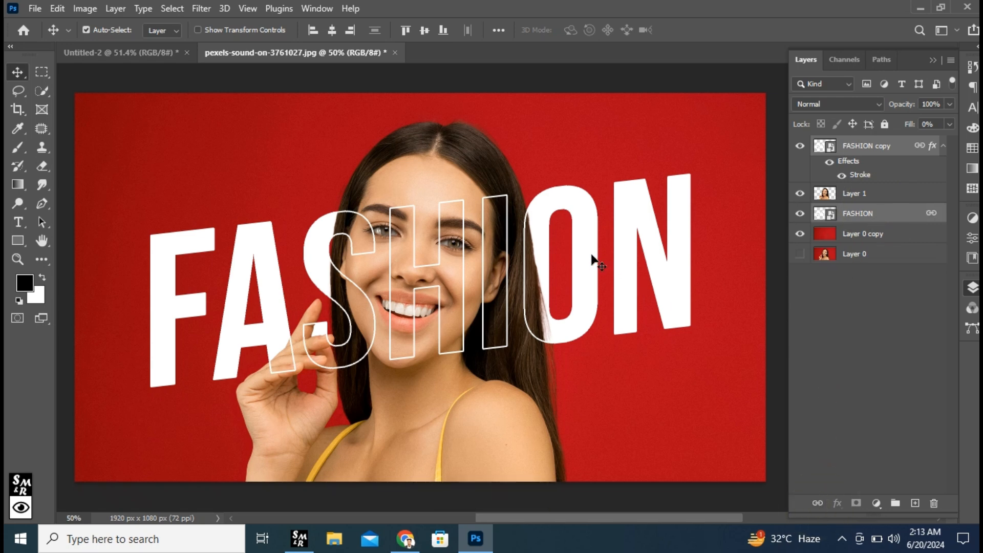
mouse_move(599, 272)
left_mouse_down()
mouse_move(589, 317)
mouse_move(566, 325)
mouse_move(553, 281)
mouse_move(558, 245)
mouse_move(624, 205)
mouse_move(661, 243)
mouse_move(560, 305)
mouse_move(523, 278)
mouse_move(587, 259)
left_mouse_up()
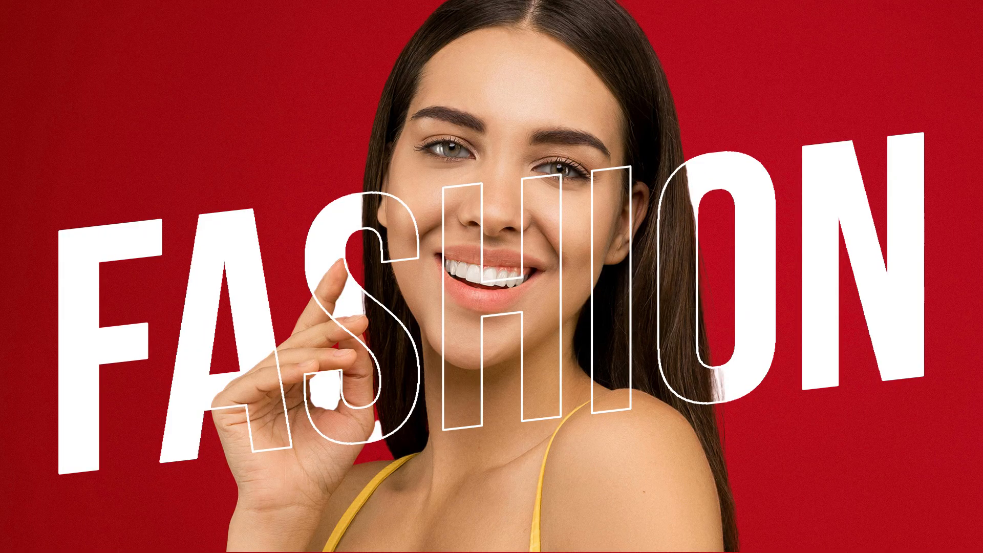